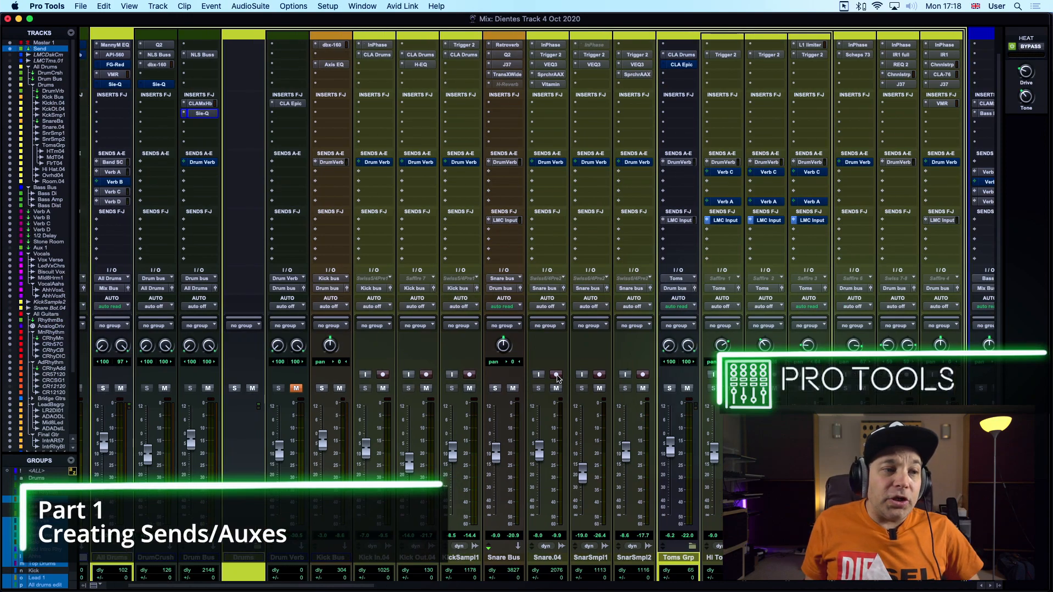
Look through the mixer's drum, bass, reverb, vocal and guitar tracks with their sends and routing
scroll(338, 453, left, 1)
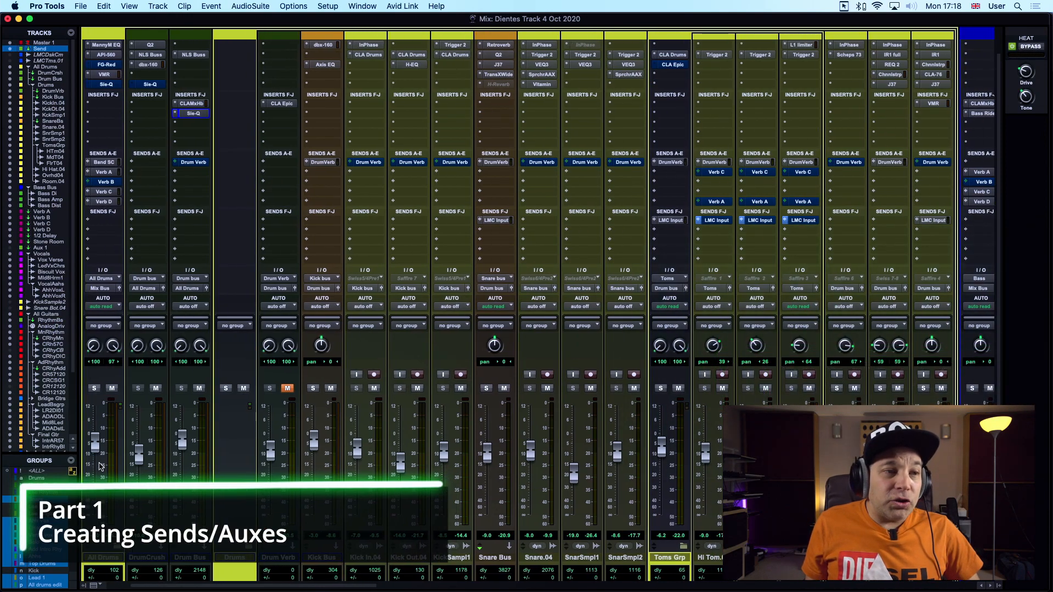
scroll(358, 443, right, 10)
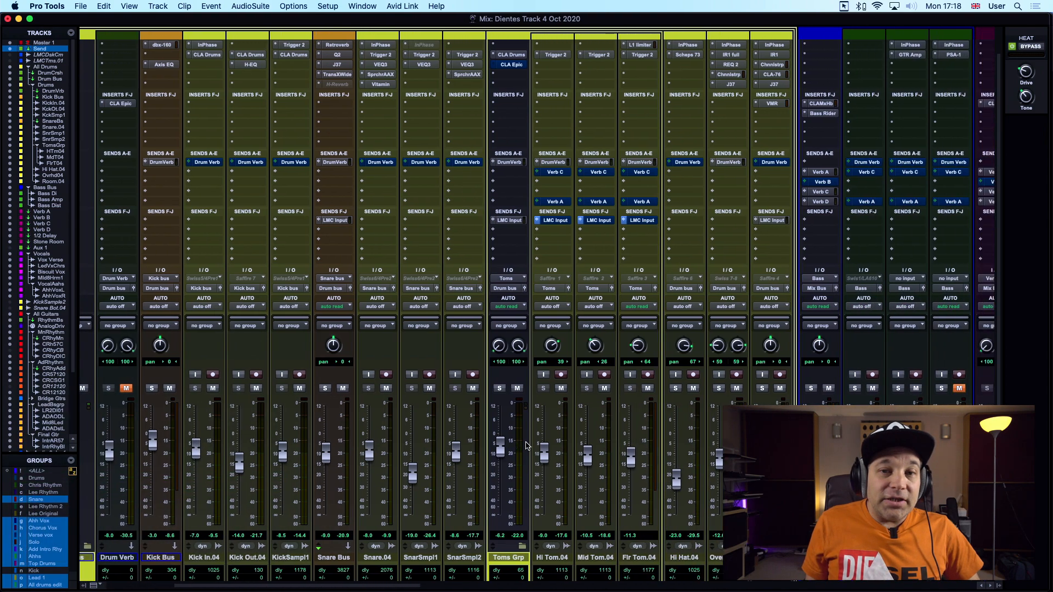
scroll(521, 444, right, 11)
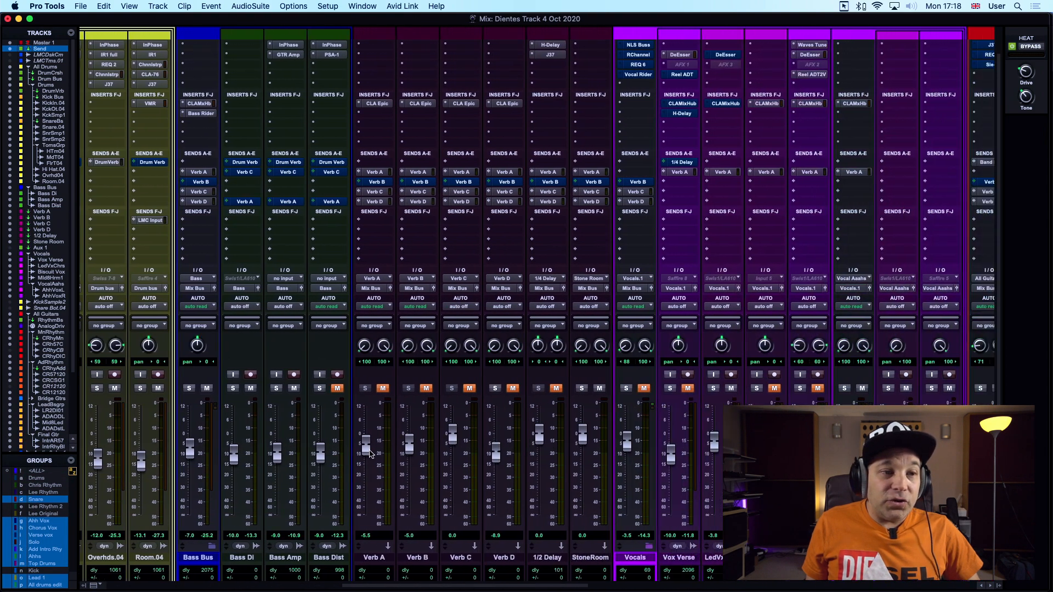
scroll(357, 449, right, 16)
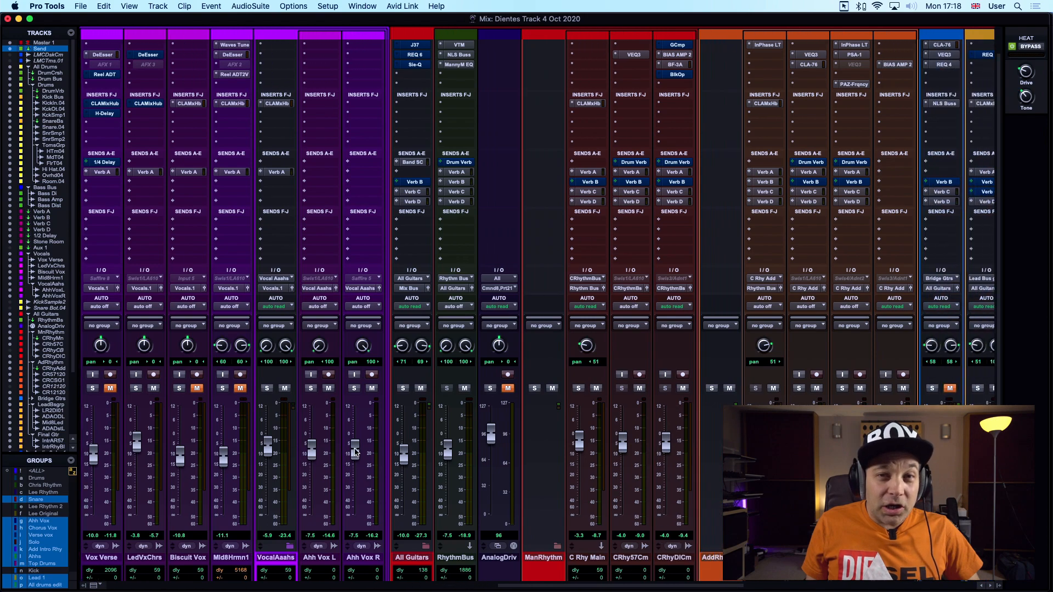
scroll(355, 452, right, 12)
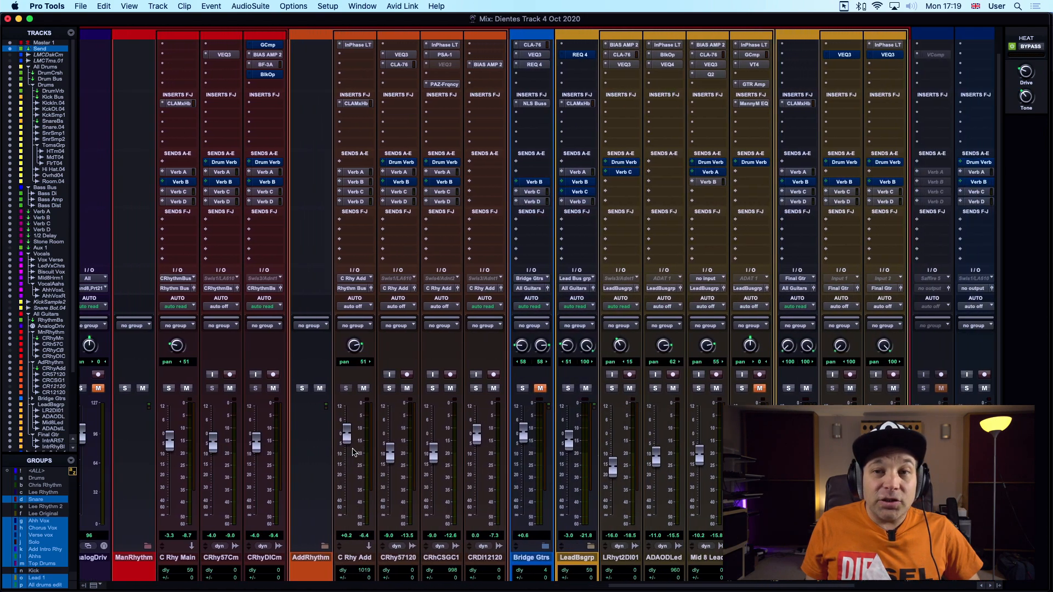
scroll(355, 453, left, 20)
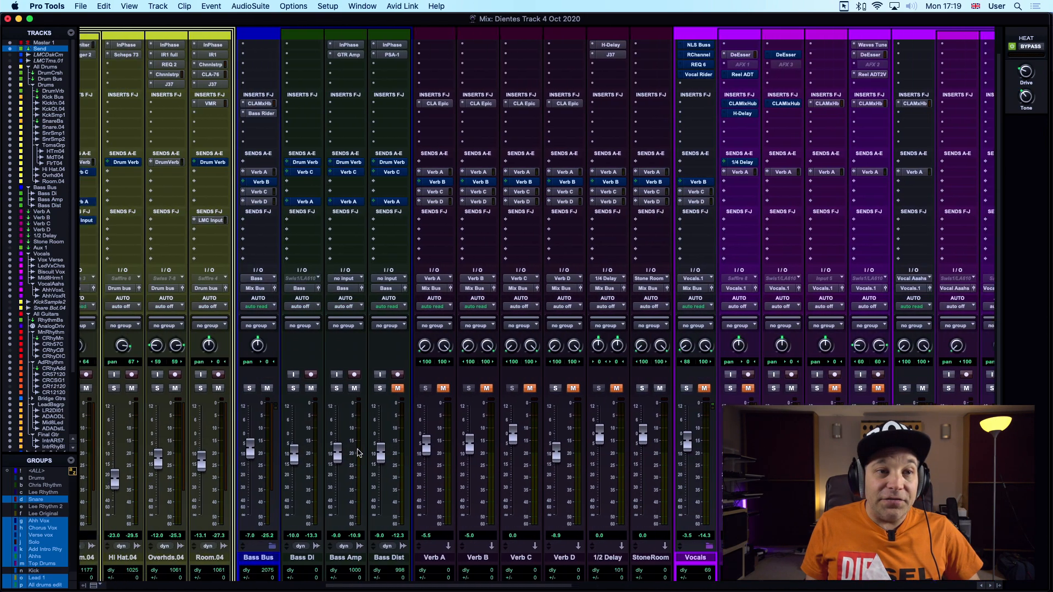
scroll(358, 453, left, 9)
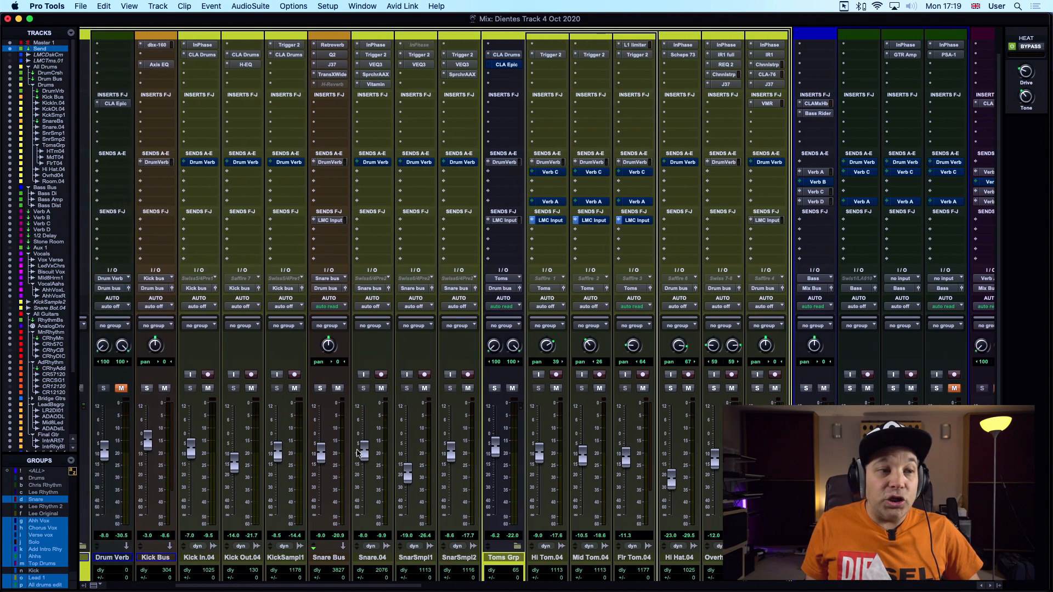
scroll(356, 453, left, 1)
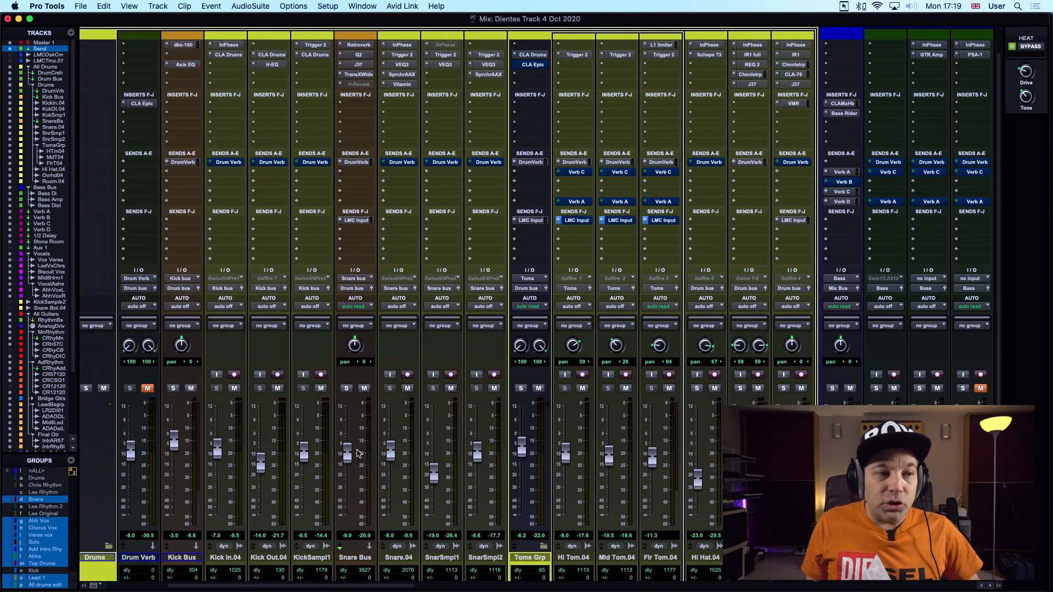
scroll(358, 453, left, 1)
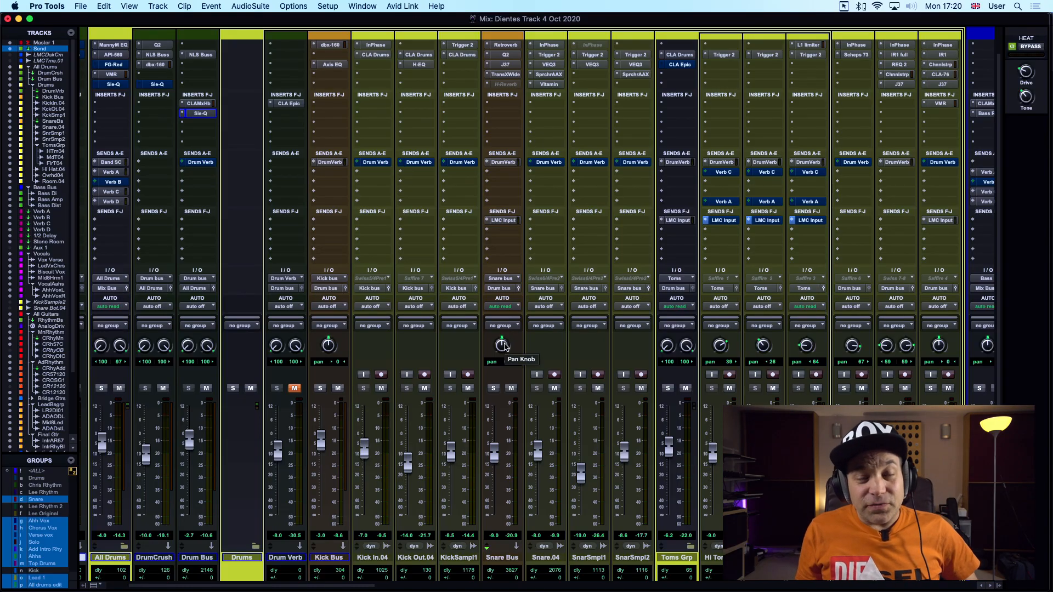
click(158, 6)
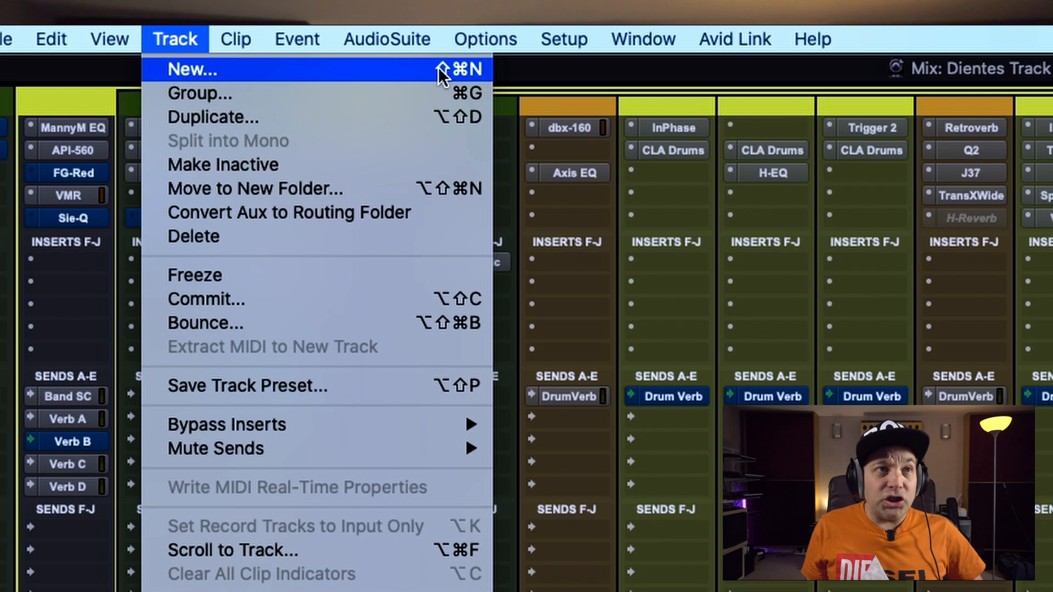
click(396, 65)
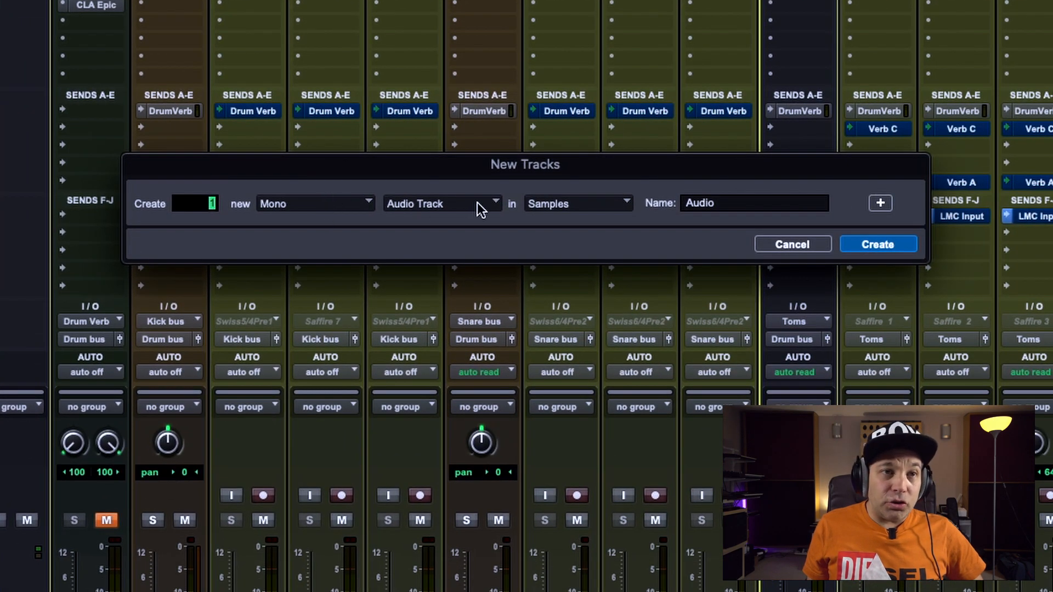
click(434, 203)
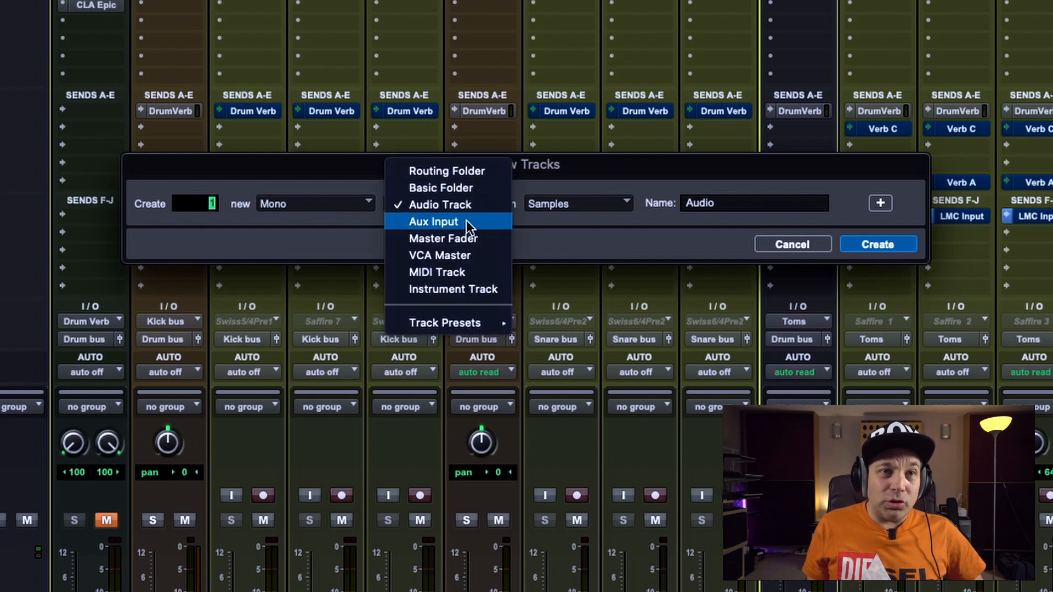
click(466, 220)
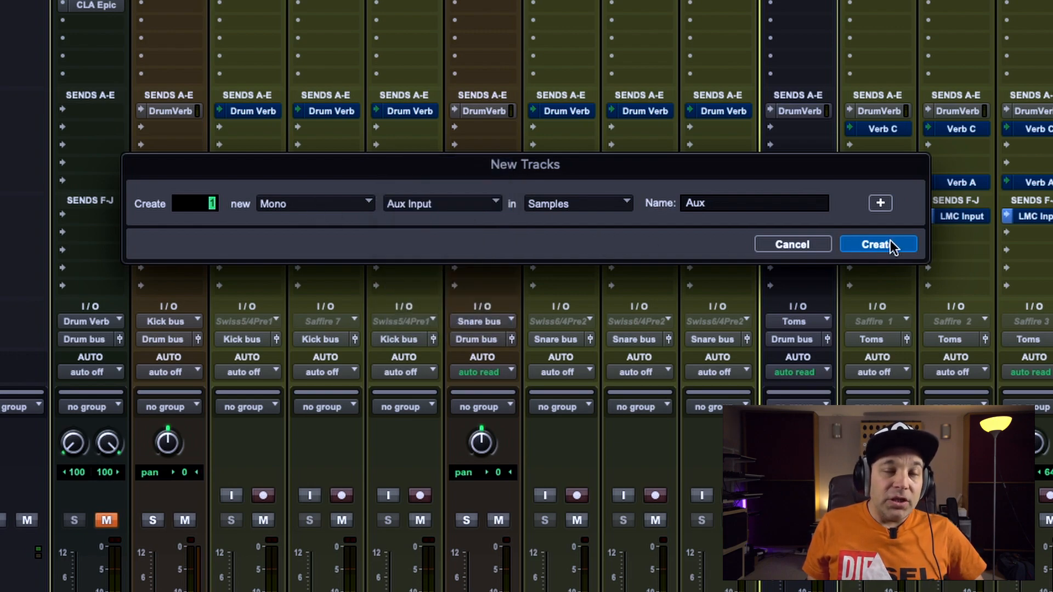
click(792, 246)
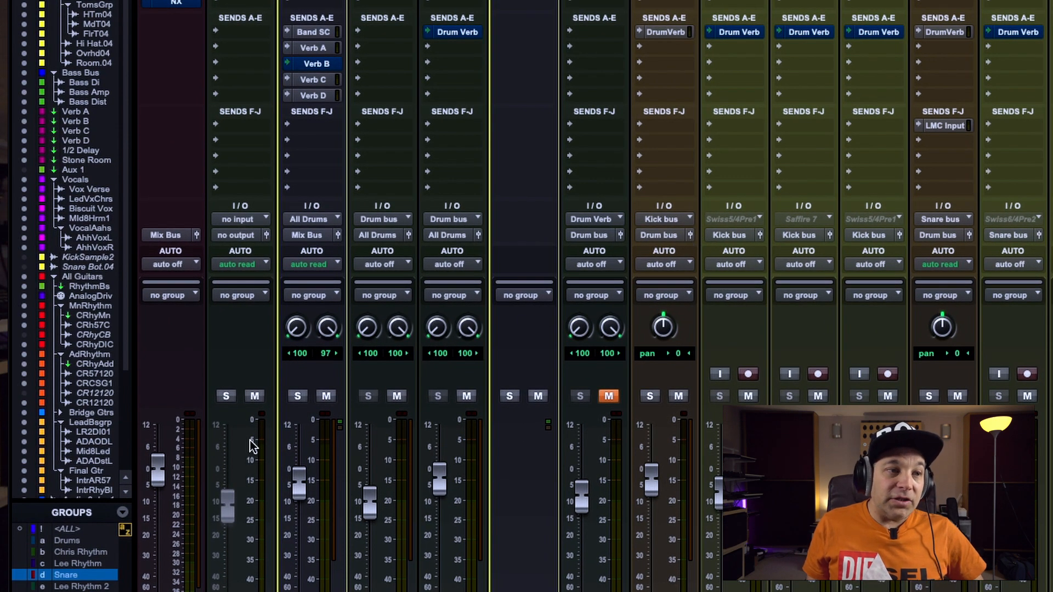
Set the input of the Send aux track to the LMC Input (Mono) bus
scroll(593, 296, down, 3)
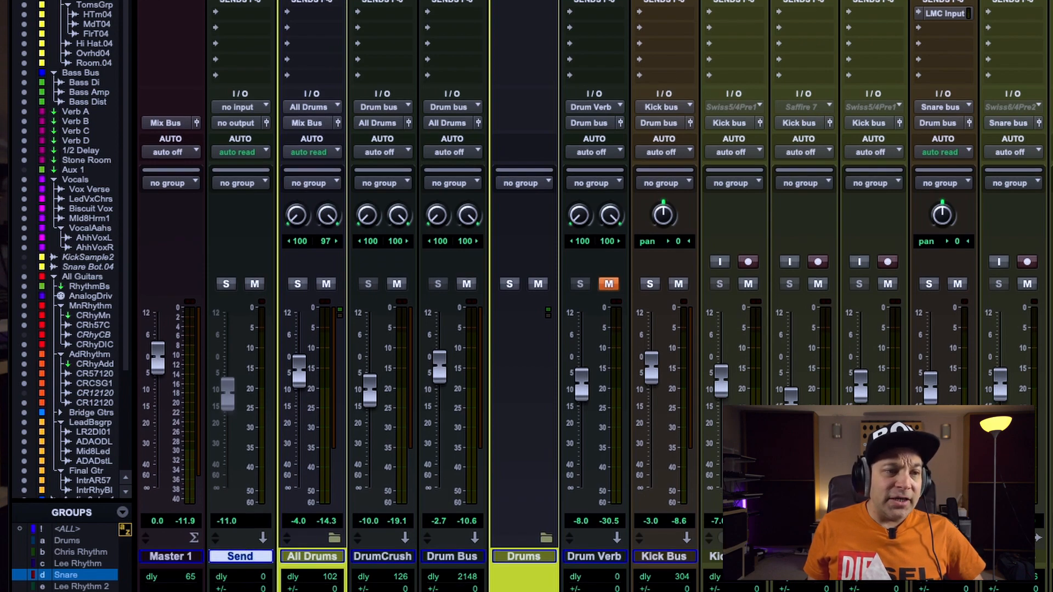
scroll(254, 473, up, 3)
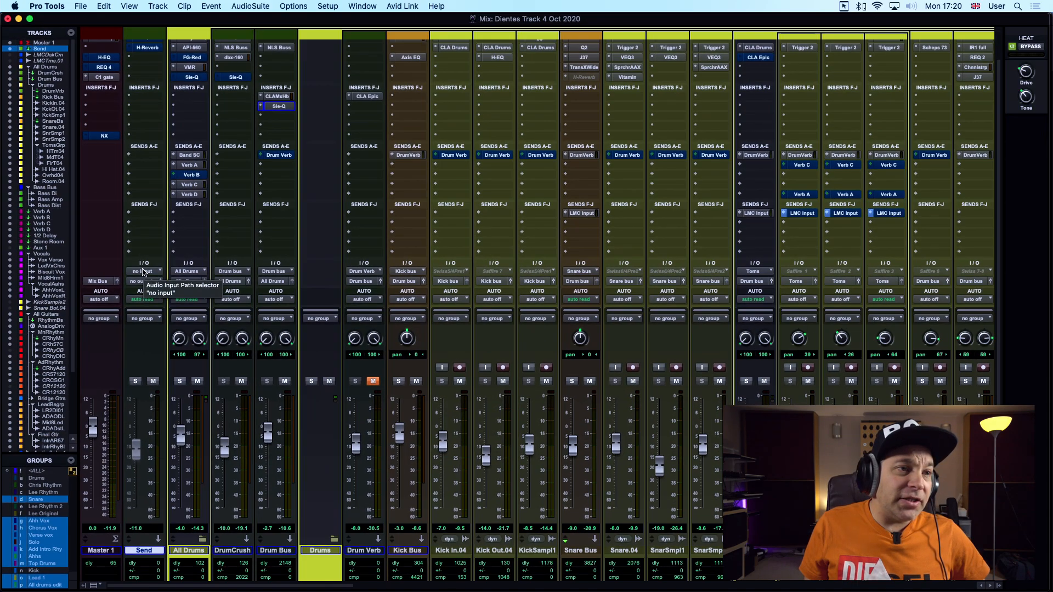
click(241, 209)
mouse_move(253, 210)
mouse_move(156, 281)
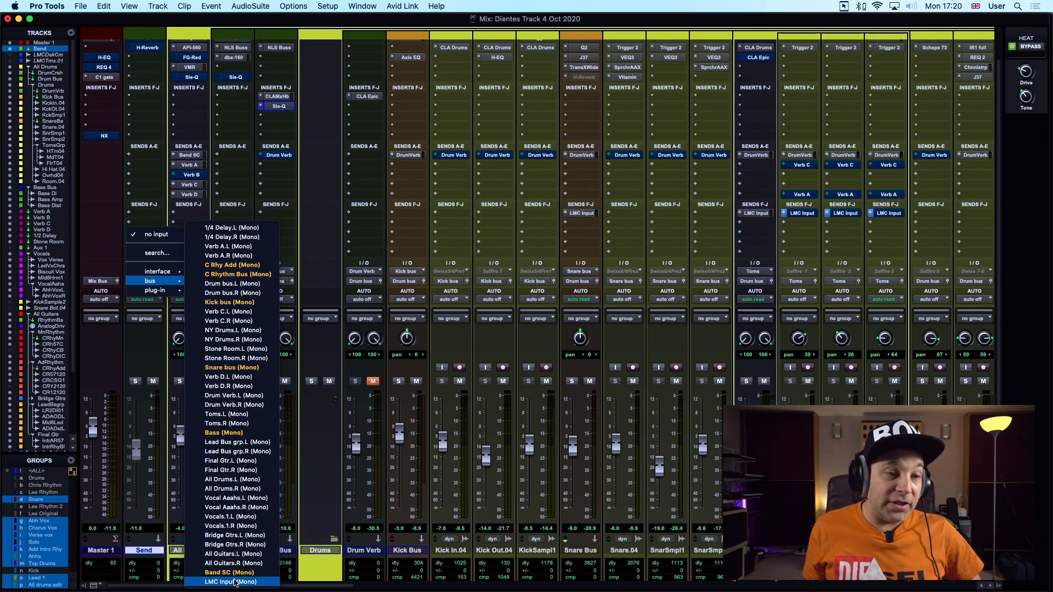
click(234, 582)
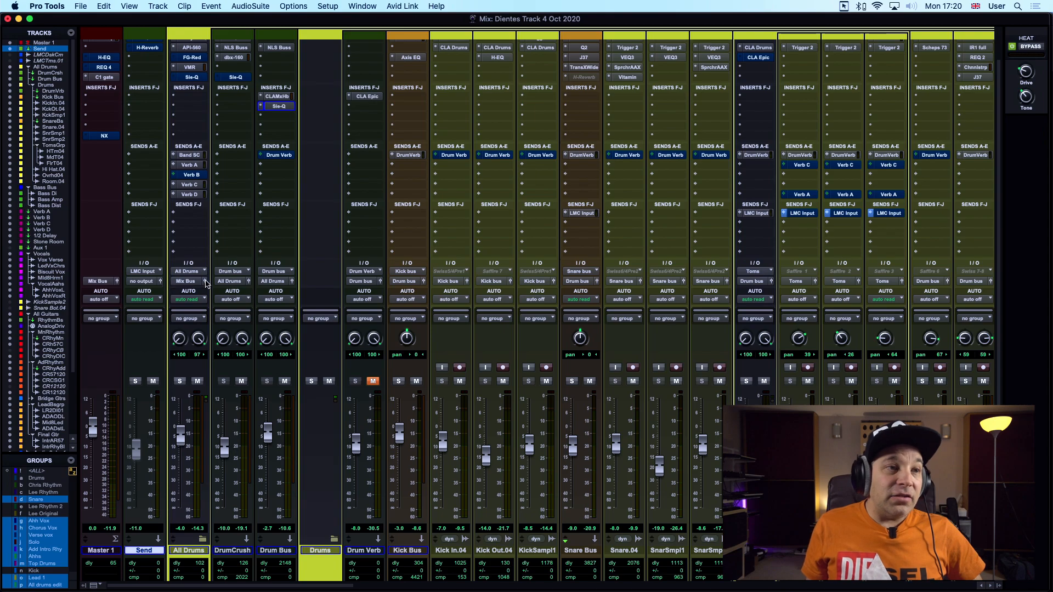
Route the Send aux track's output to the hardware output LMC Output (Mono)
click(142, 282)
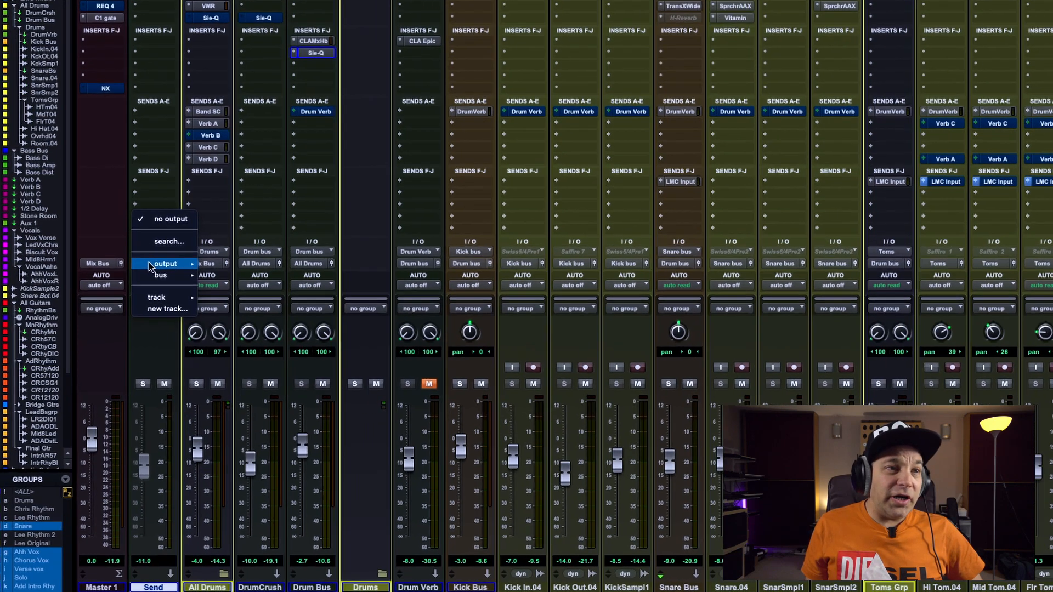
mouse_move(149, 277)
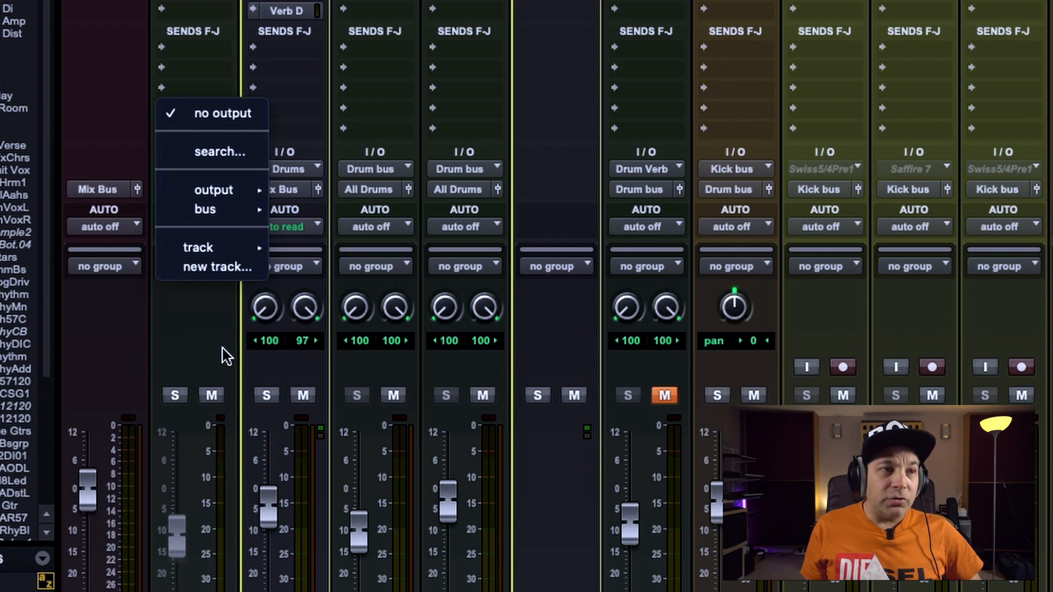
mouse_move(230, 187)
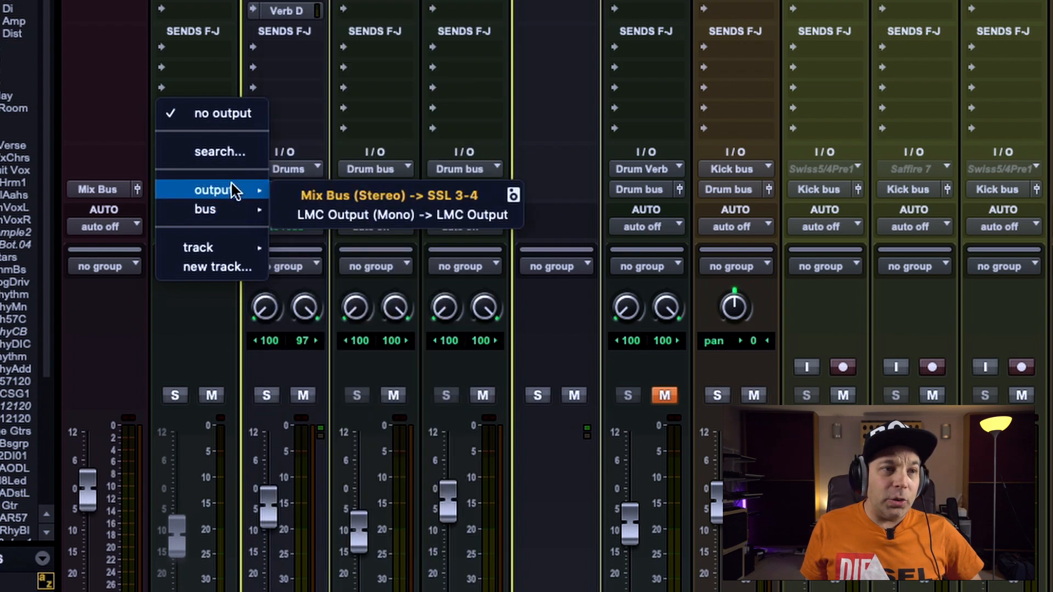
click(402, 214)
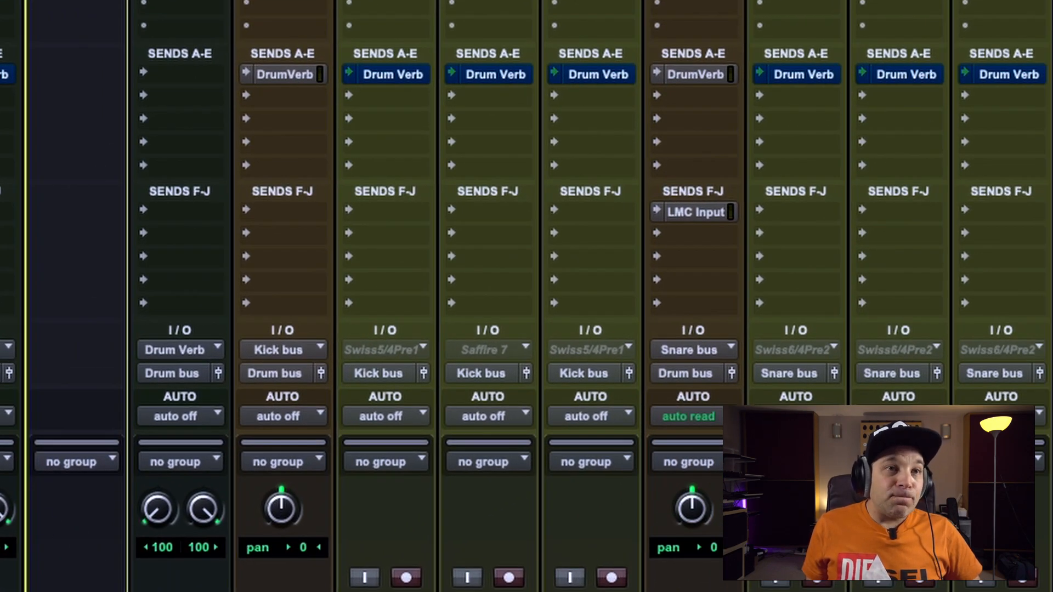
Examine the LMC Input sends on the Snare Bus, Toms Grp, individual tom and Room.04 tracks
scroll(754, 374, right, 7)
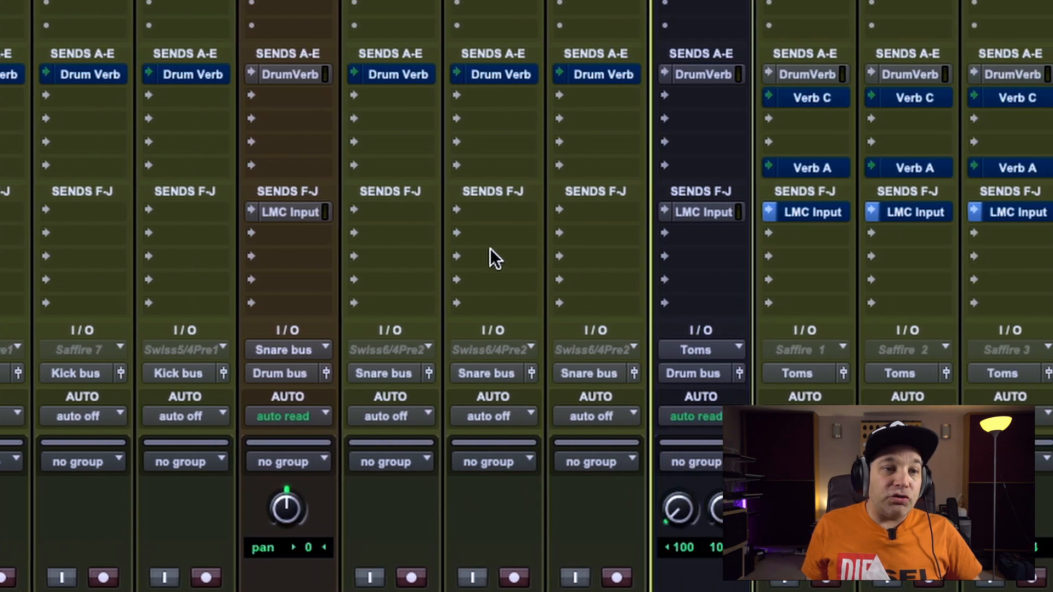
scroll(335, 260, down, 1)
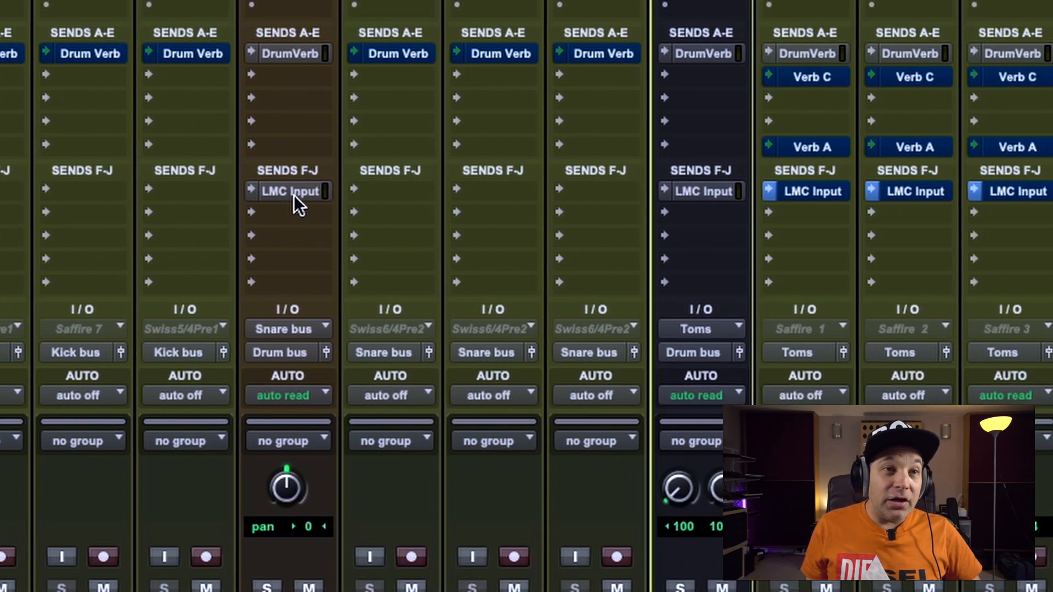
scroll(302, 218, left, 6)
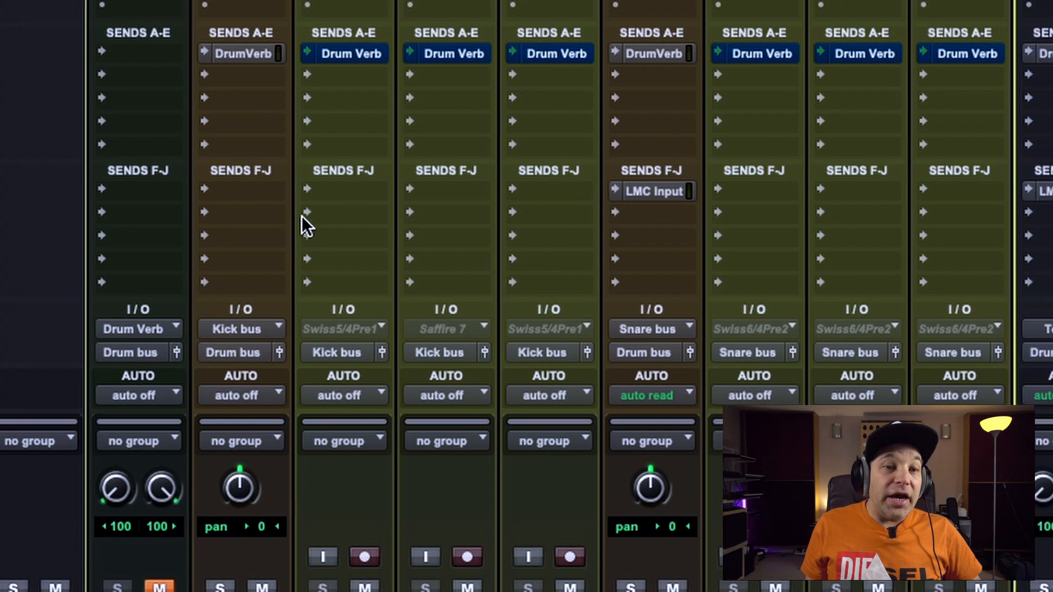
scroll(306, 215, right, 9)
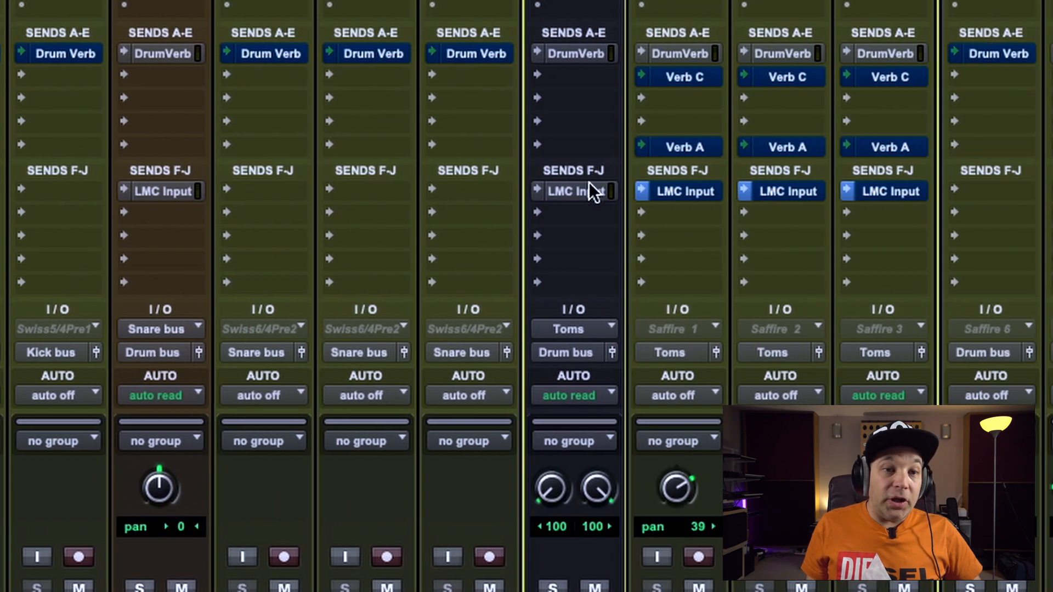
scroll(592, 190, right, 8)
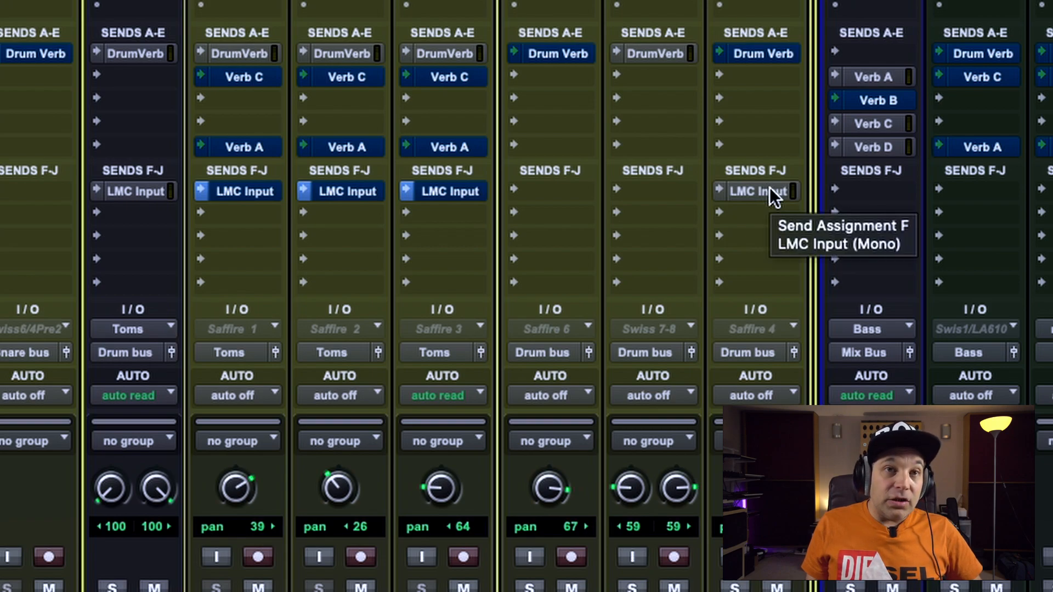
ctrl+super+click(769, 187)
scroll(263, 248, left, 13)
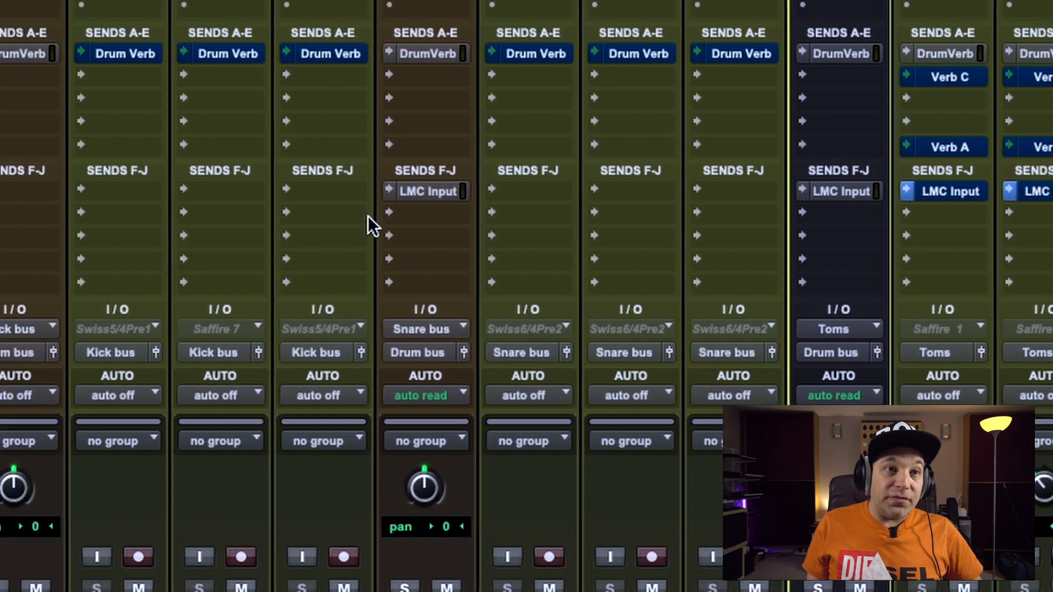
Mute the Snare Bus's LMC Input send and open the fader window of the Toms Grp's LMC Input send
ctrl+super+click(450, 190)
scroll(562, 232, left, 1)
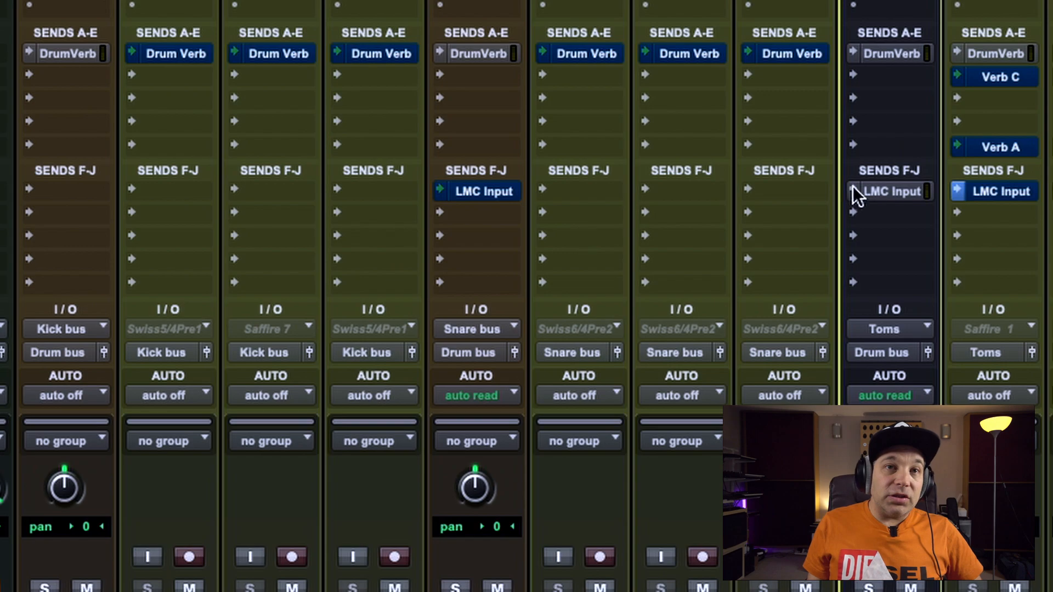
click(884, 190)
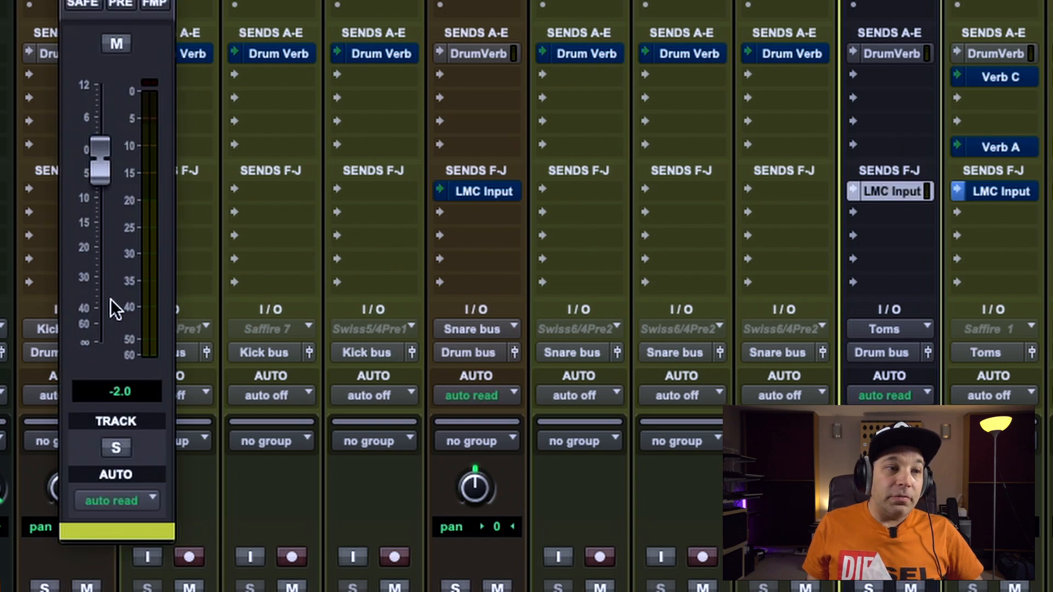
scroll(245, 321, left, 4)
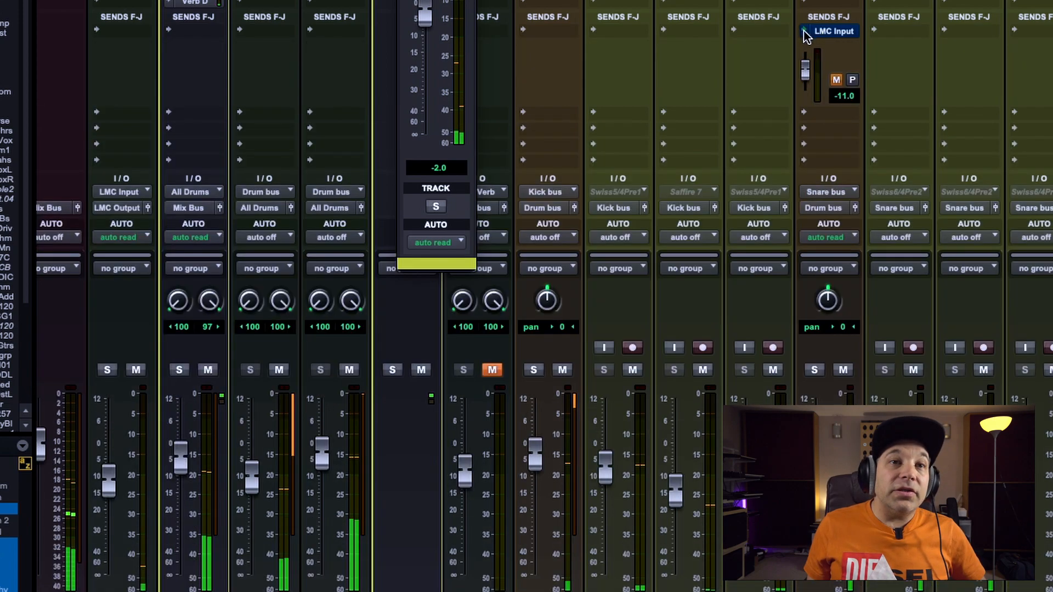
Show the LMC Input send's level controls in the mixer strips and unmute the send on the Snare Bus
click(812, 31)
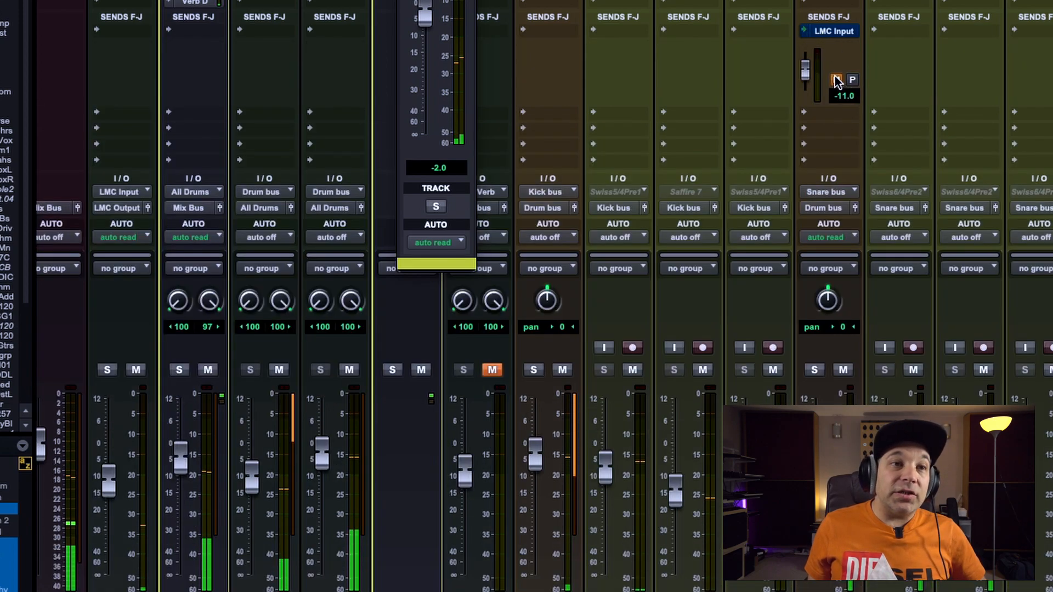
click(835, 79)
scroll(851, 74, right, 1)
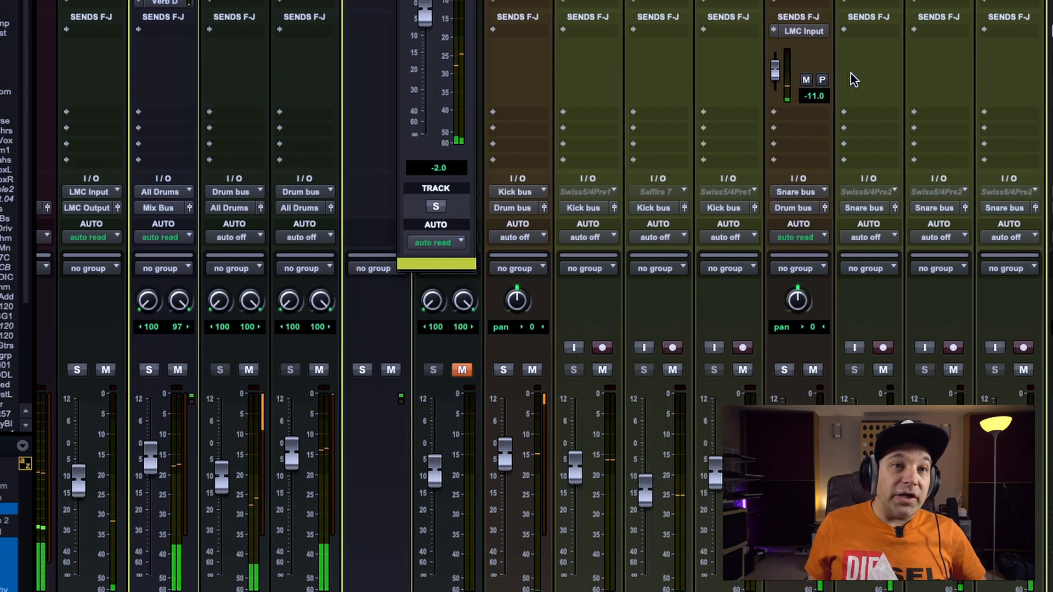
scroll(851, 73, right, 10)
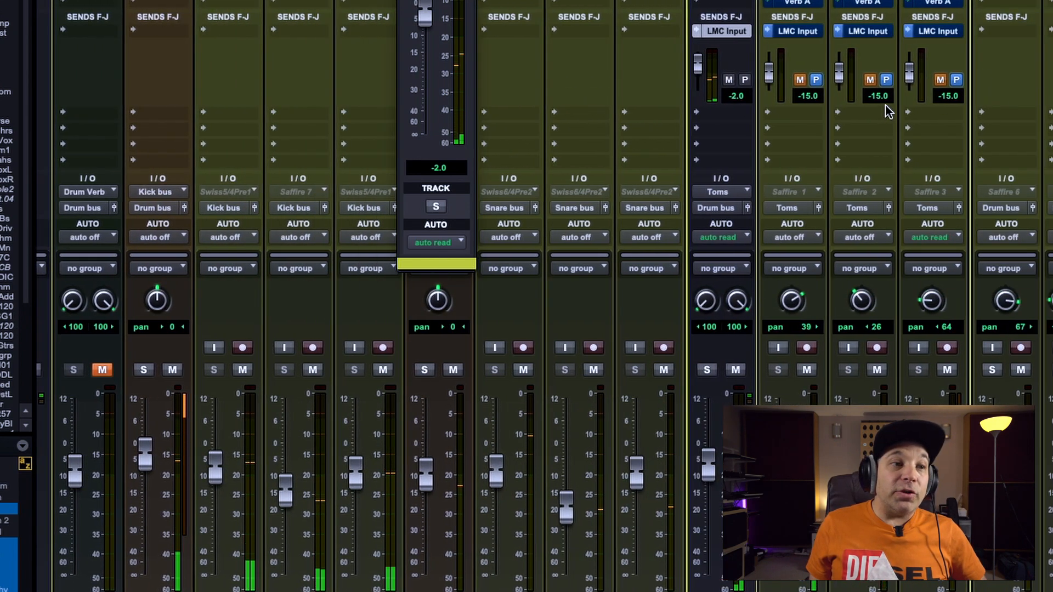
scroll(894, 109, left, 6)
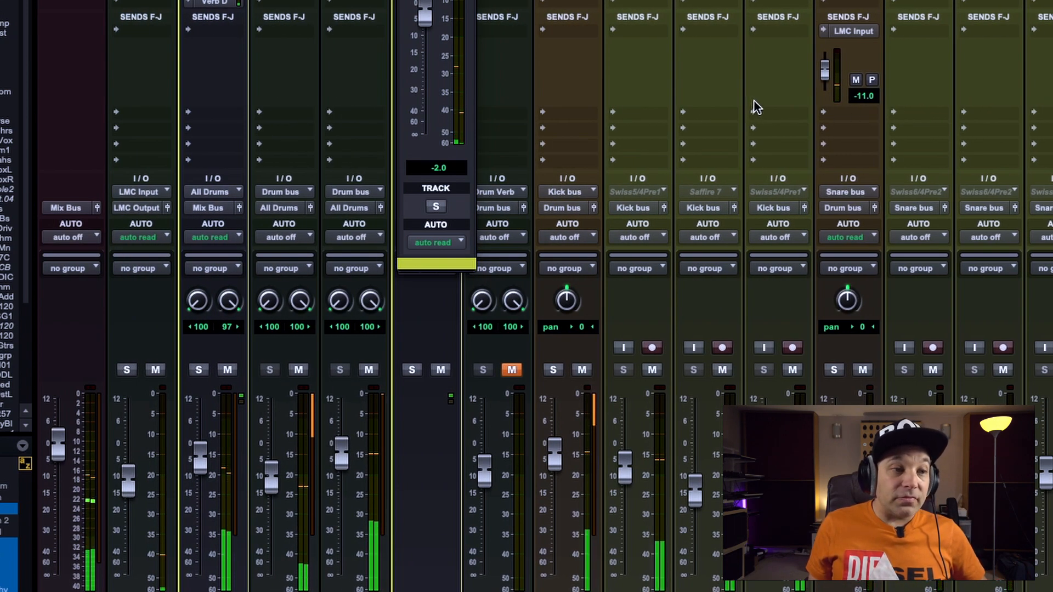
scroll(754, 105, down, 2)
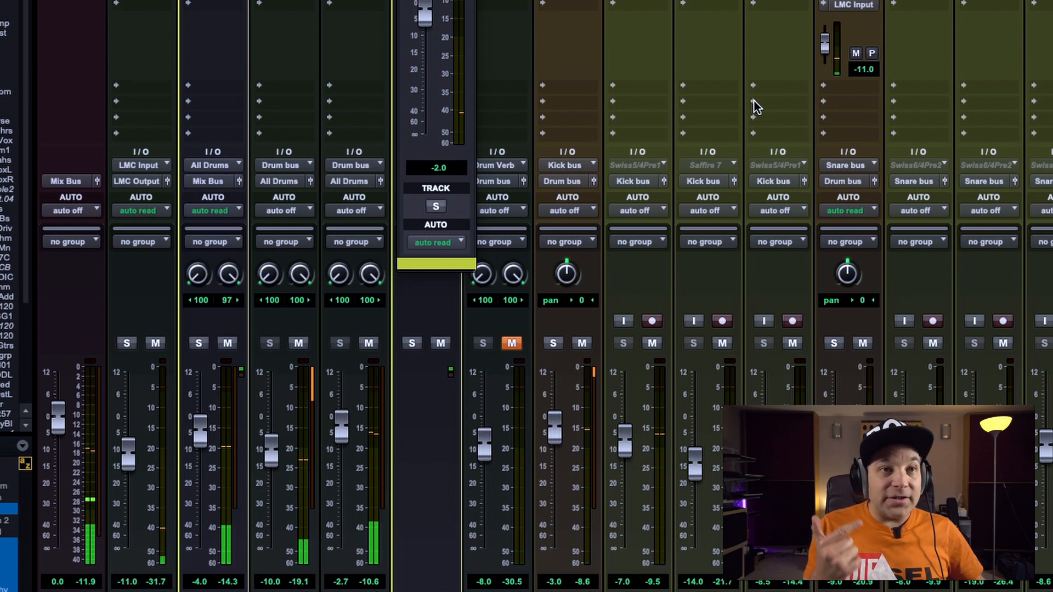